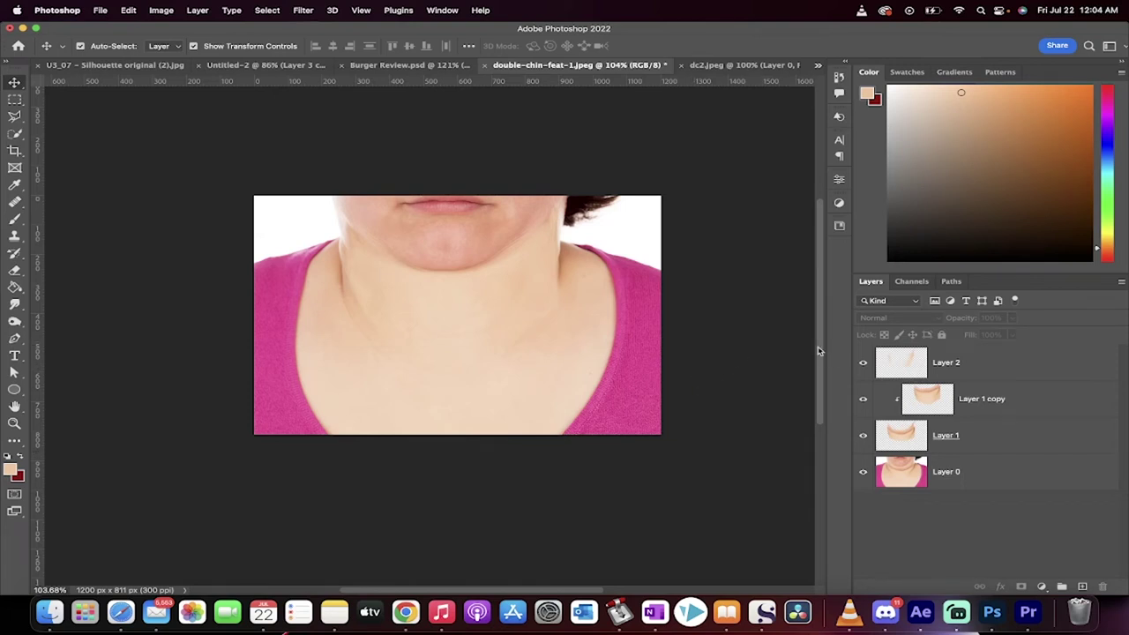
Step: Hide Layer 2, Layer 1 copy and Layer 1 to compare with the original, then show them again
drag(863, 363, 860, 441)
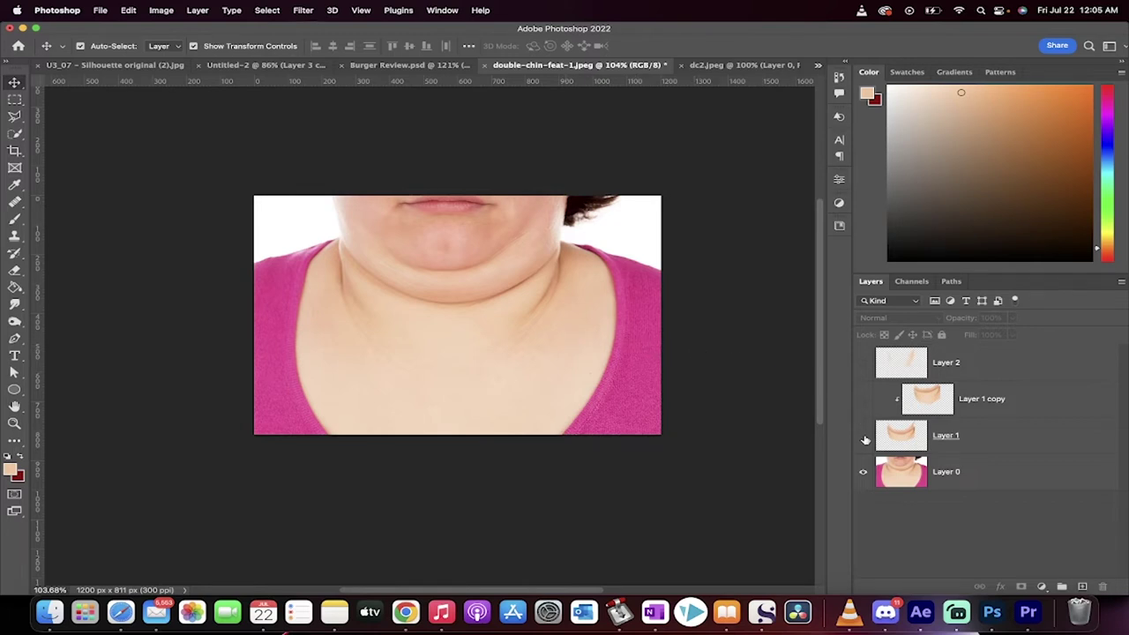
drag(865, 438, 864, 368)
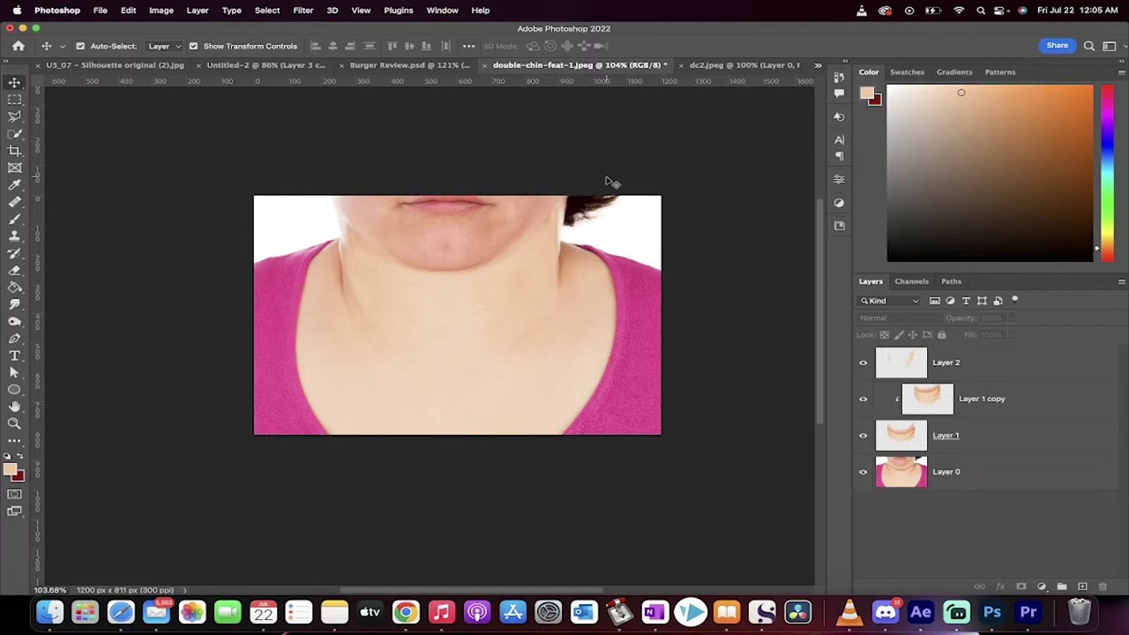
Step: Switch to the dc2.jpeg document and select Layer 0
click(737, 68)
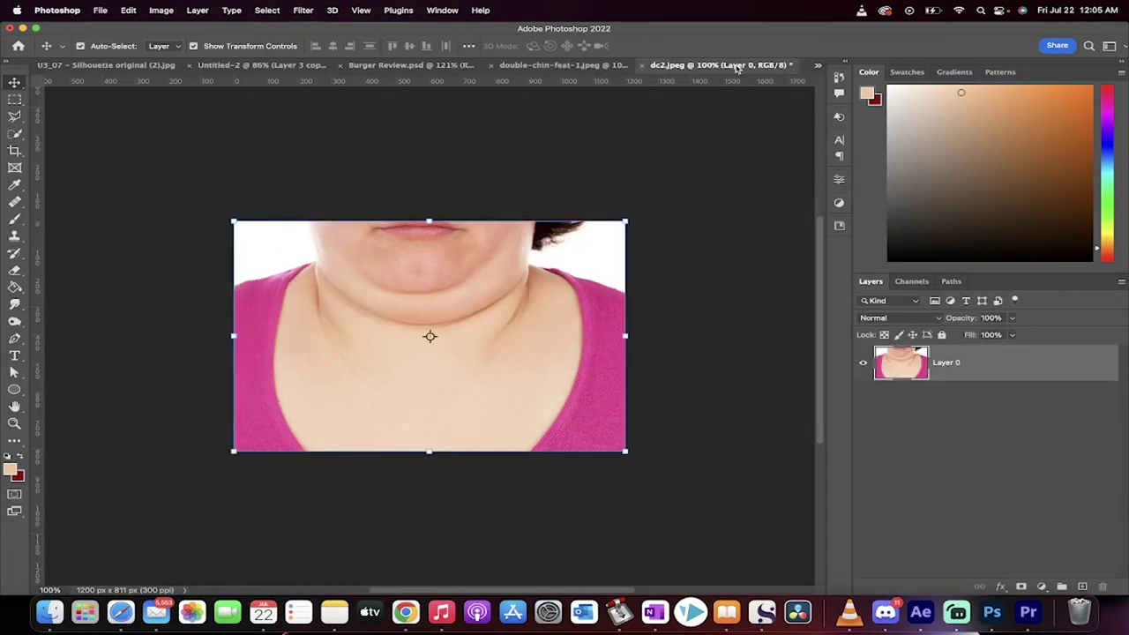
click(1027, 425)
click(1021, 370)
Step: Draw a closed Pen path around the double chin, from jawline down across the upper neck
click(14, 338)
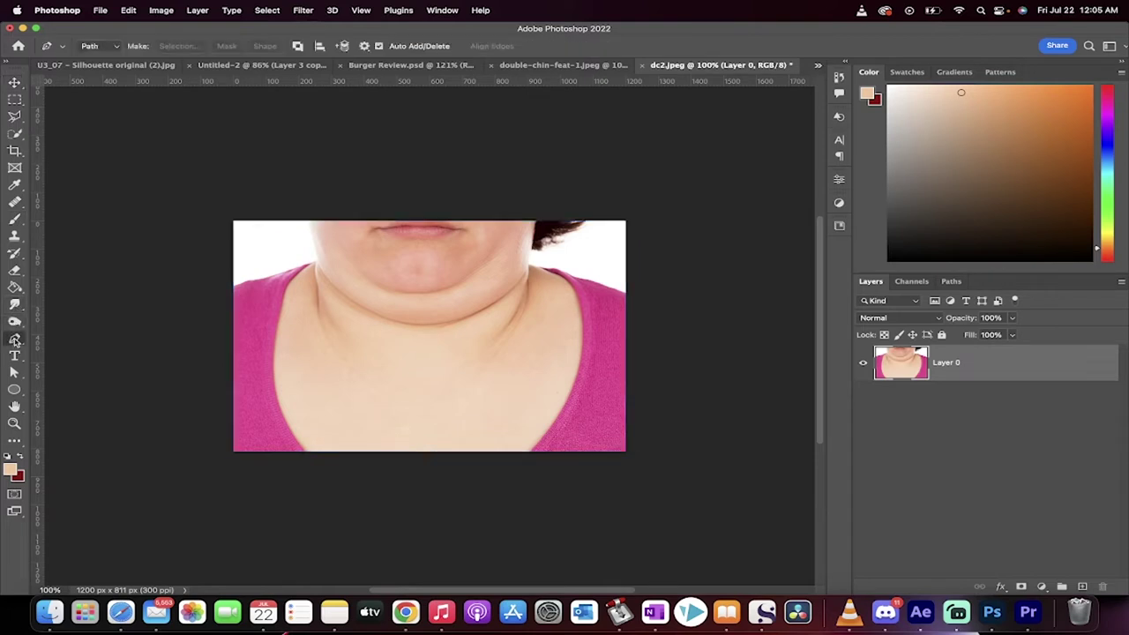
click(311, 223)
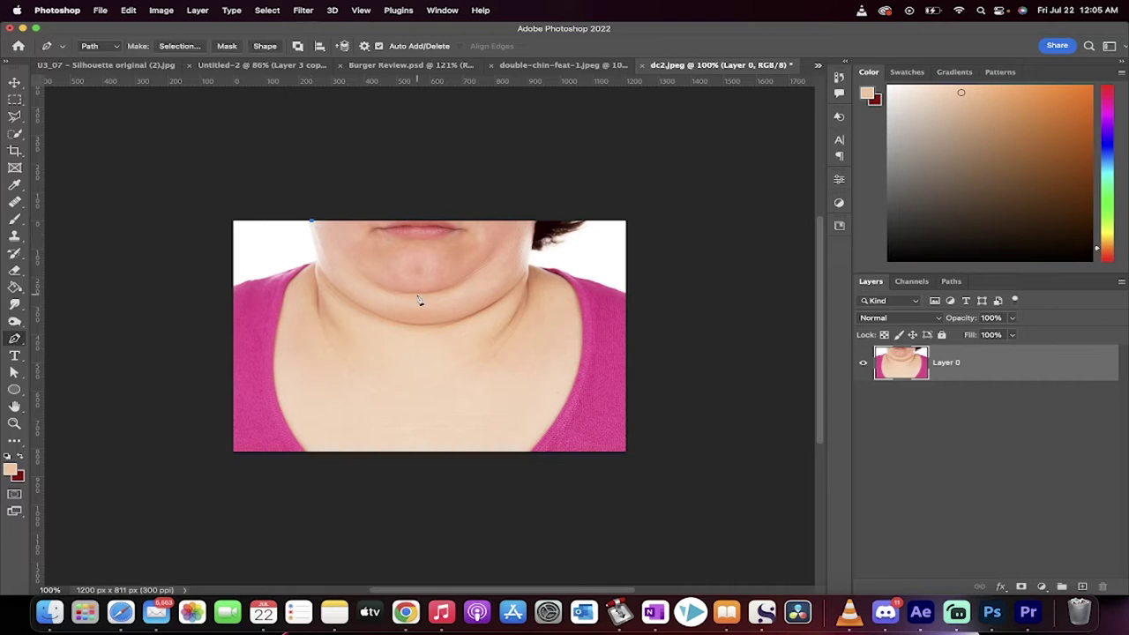
drag(421, 296, 484, 288)
drag(533, 216, 551, 203)
click(529, 353)
click(367, 366)
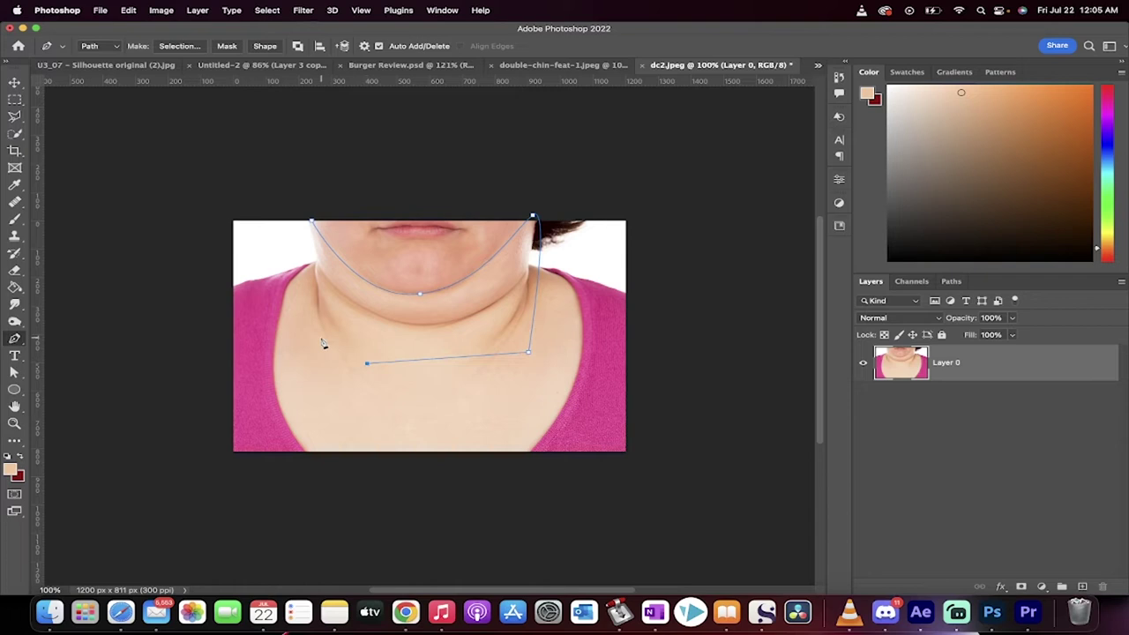
drag(321, 336, 319, 314)
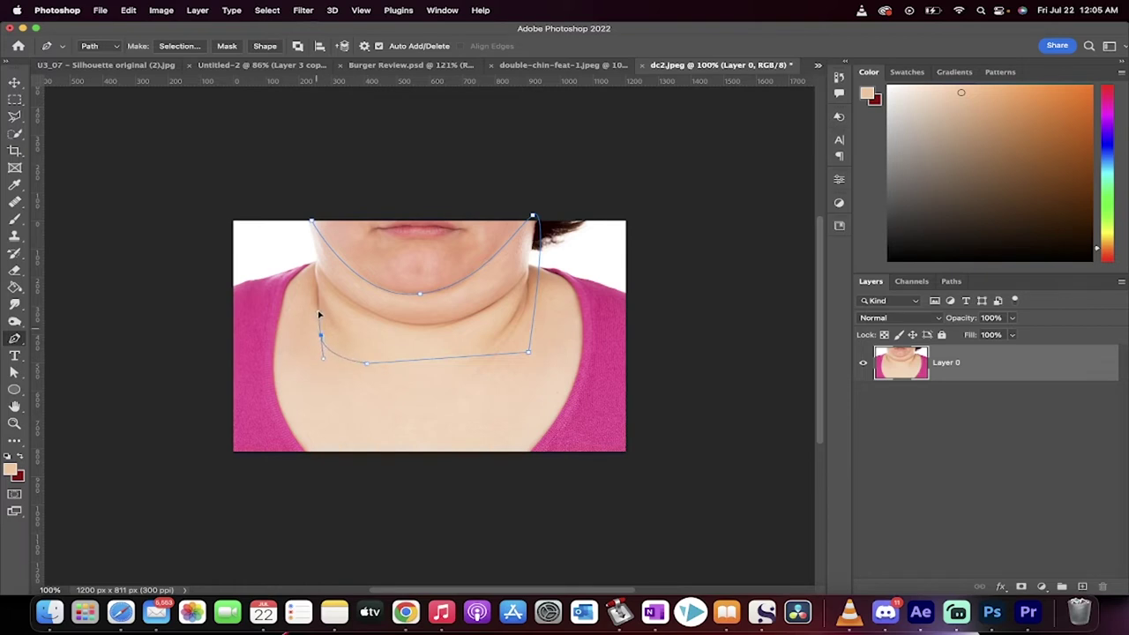
click(313, 225)
Step: Convert the chin path into a selection with a 4.2-pixel feather radius
right_click(443, 295)
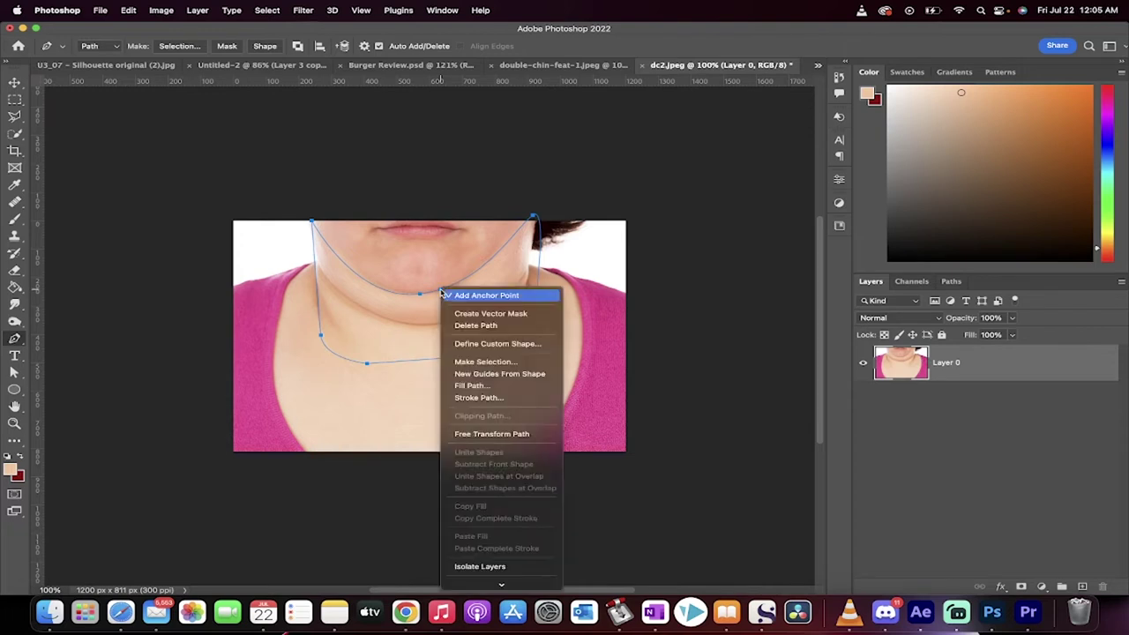
click(500, 363)
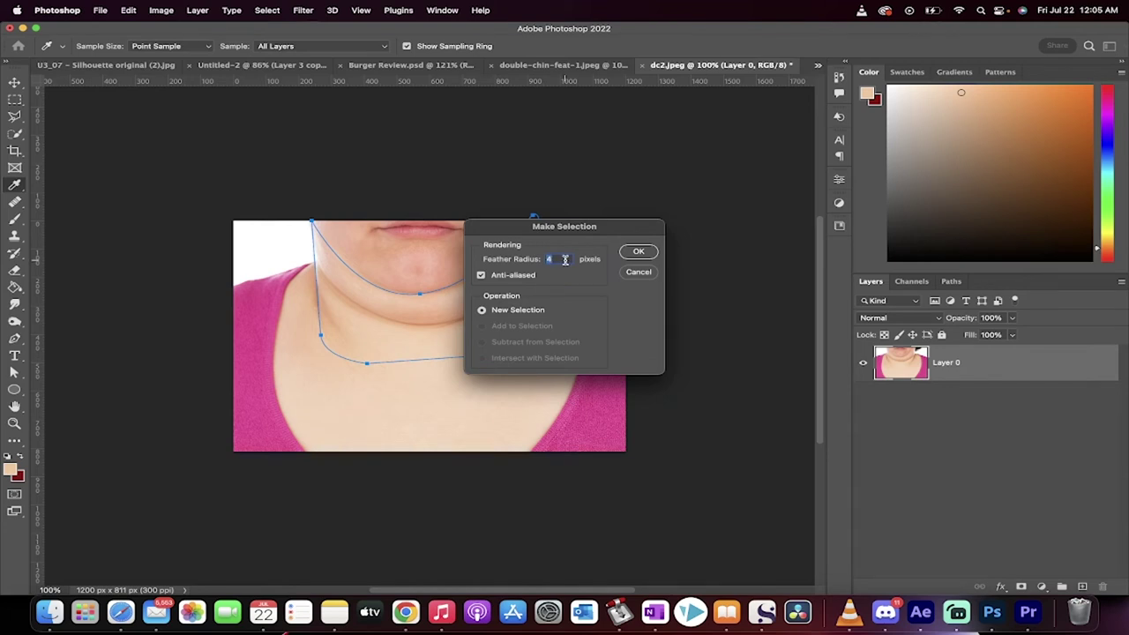
text(4.2)
double_click(561, 258)
click(647, 252)
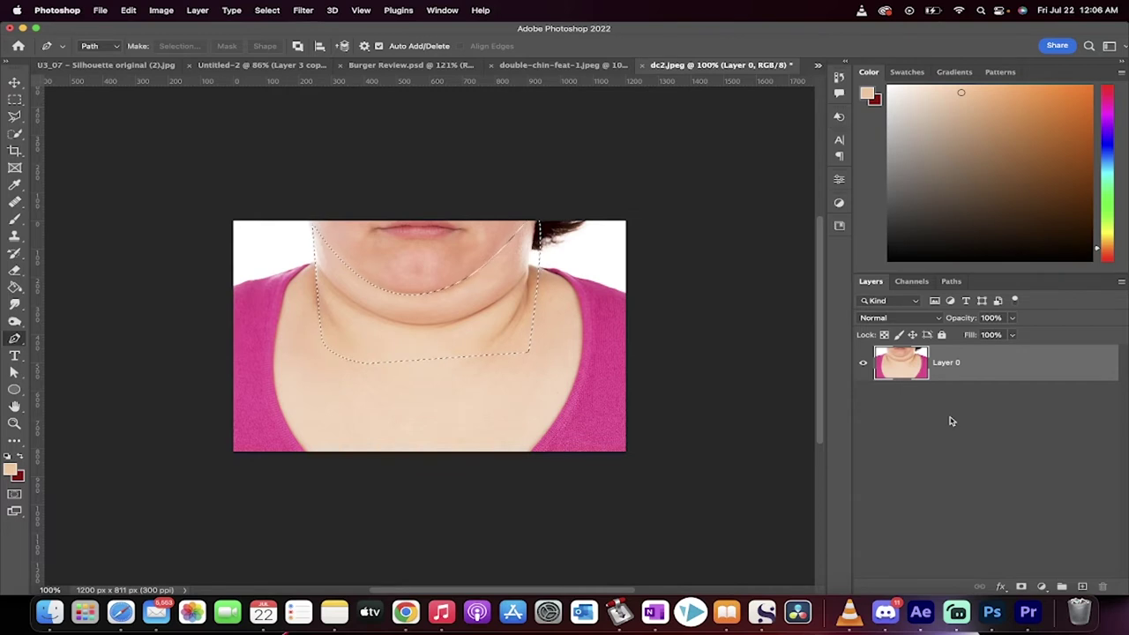
Step: Copy the chin selection to Layer 1, duplicate it, and clip Layer 1 copy to Layer 1
key(super+j)
key(super+j)
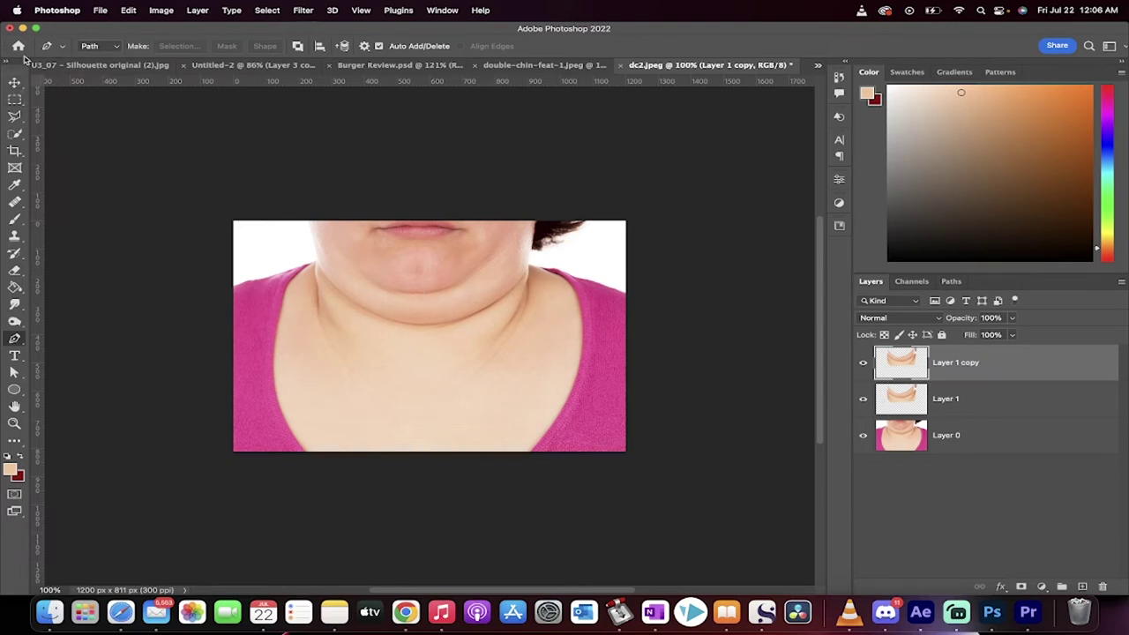
click(14, 82)
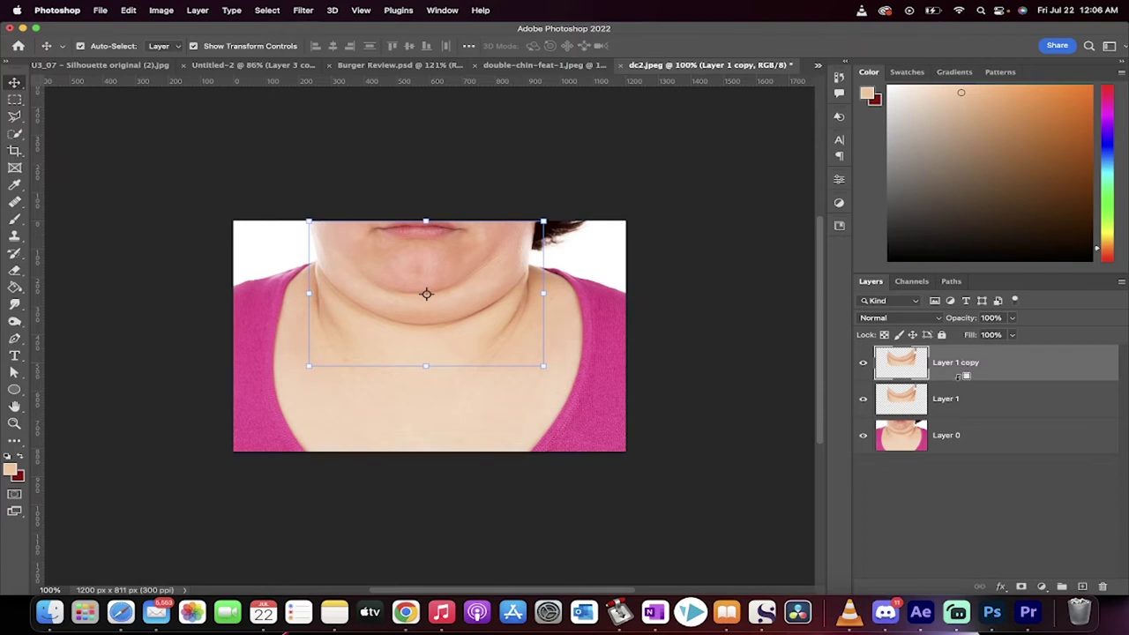
drag(956, 388, 956, 377)
alt+click(956, 379)
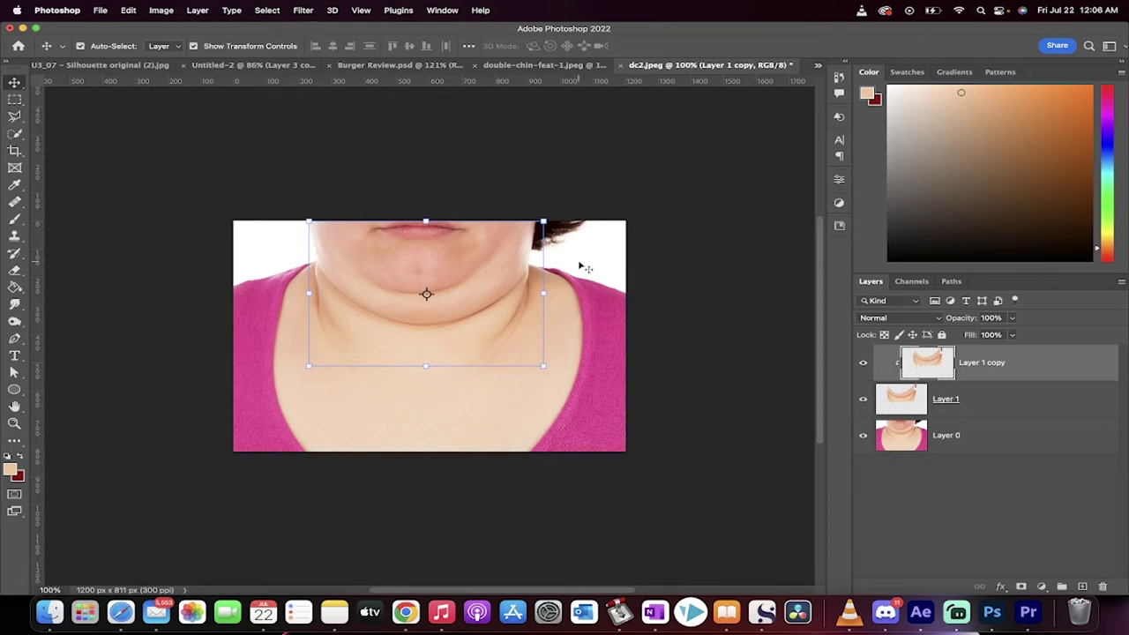
Step: Apply Edit > Transform > Warp to Layer 1 copy
click(161, 10)
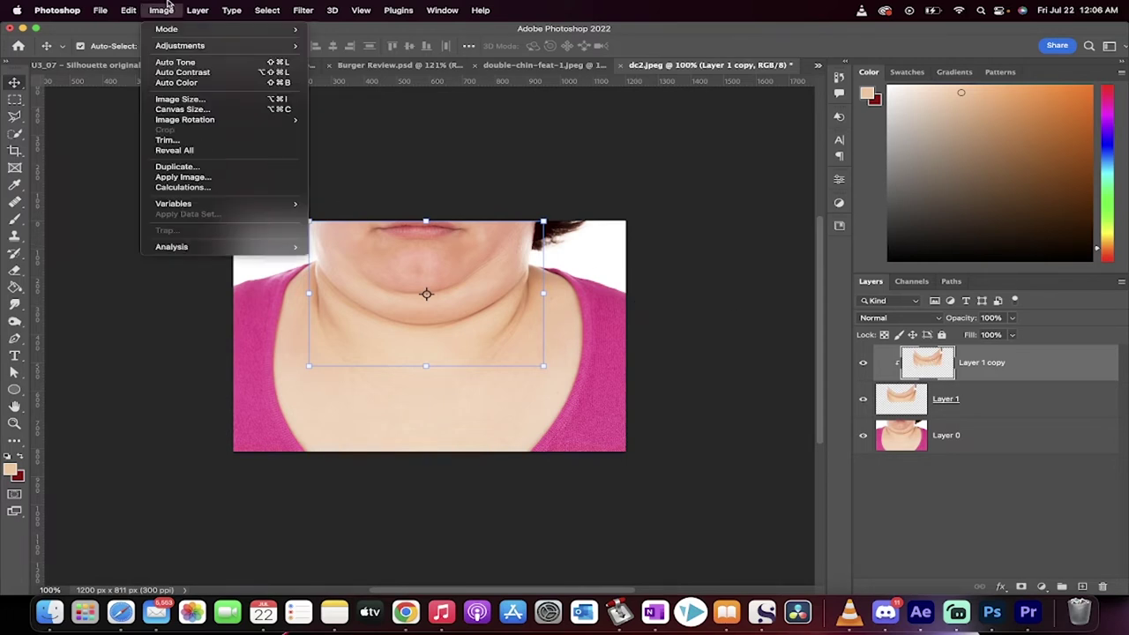
mouse_move(132, 10)
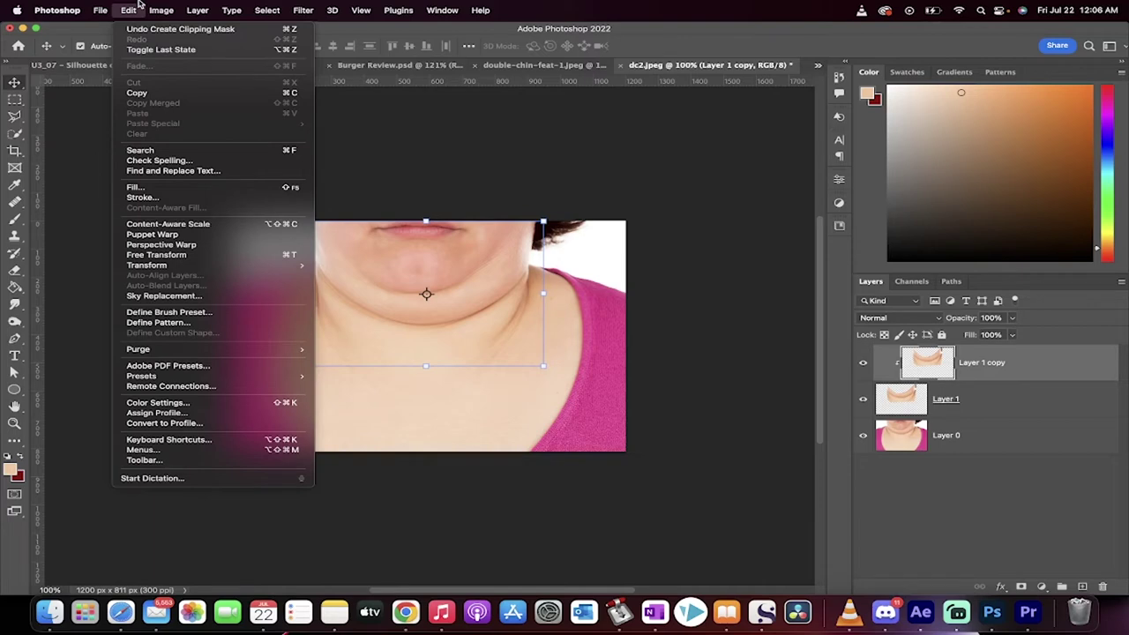
mouse_move(191, 266)
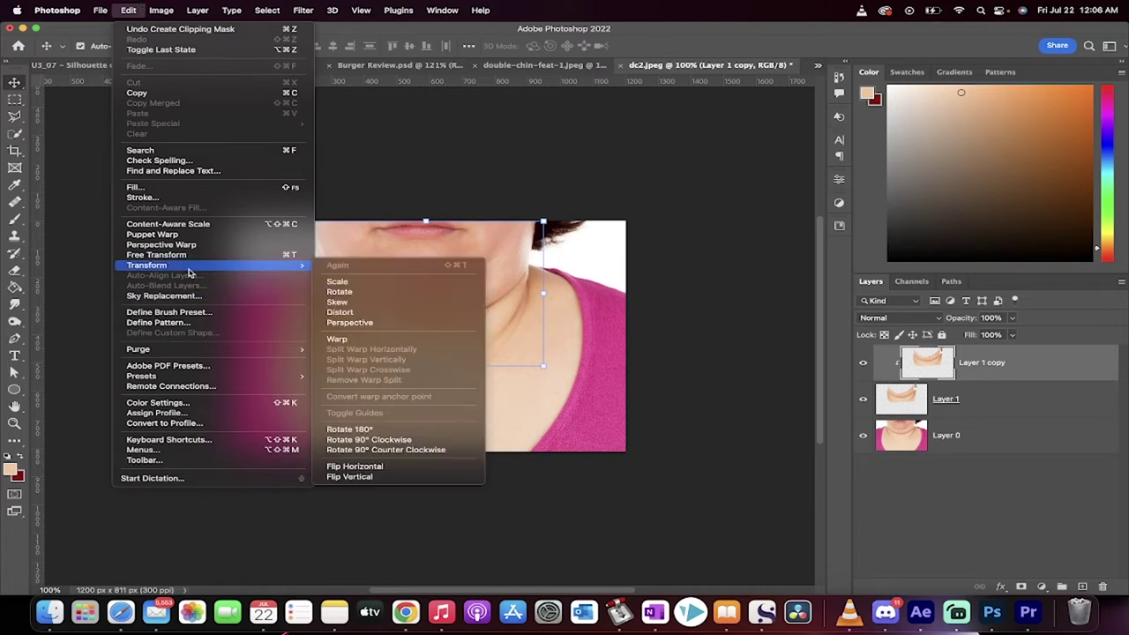
click(377, 340)
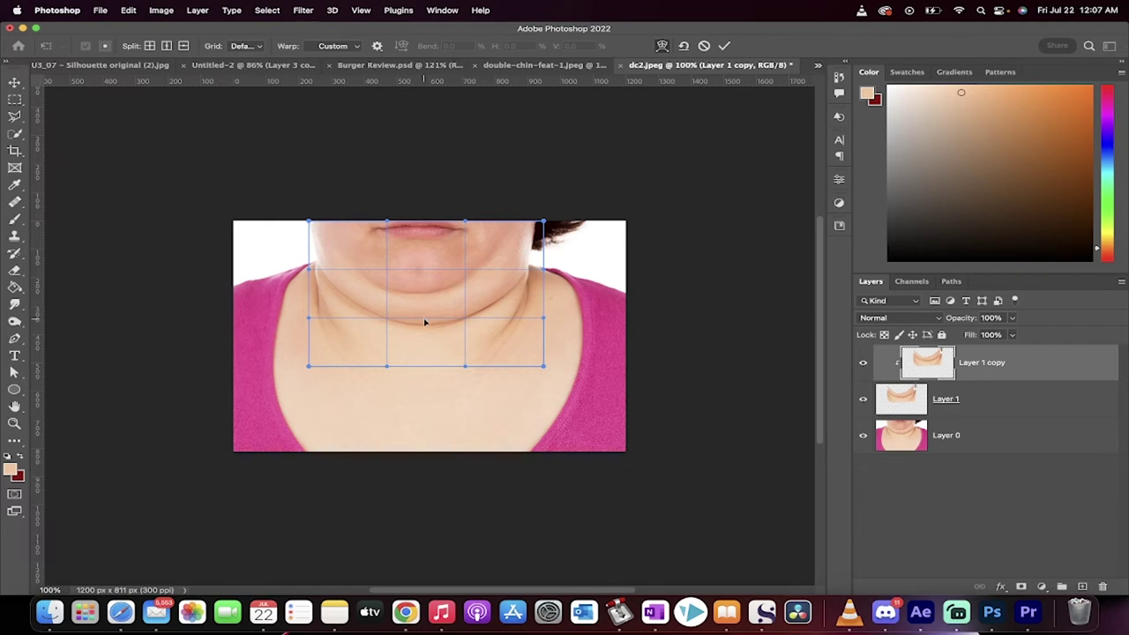
Step: Pull the chin and jawline warp mesh upward on Layer 1 copy and commit the warp
drag(424, 321, 424, 292)
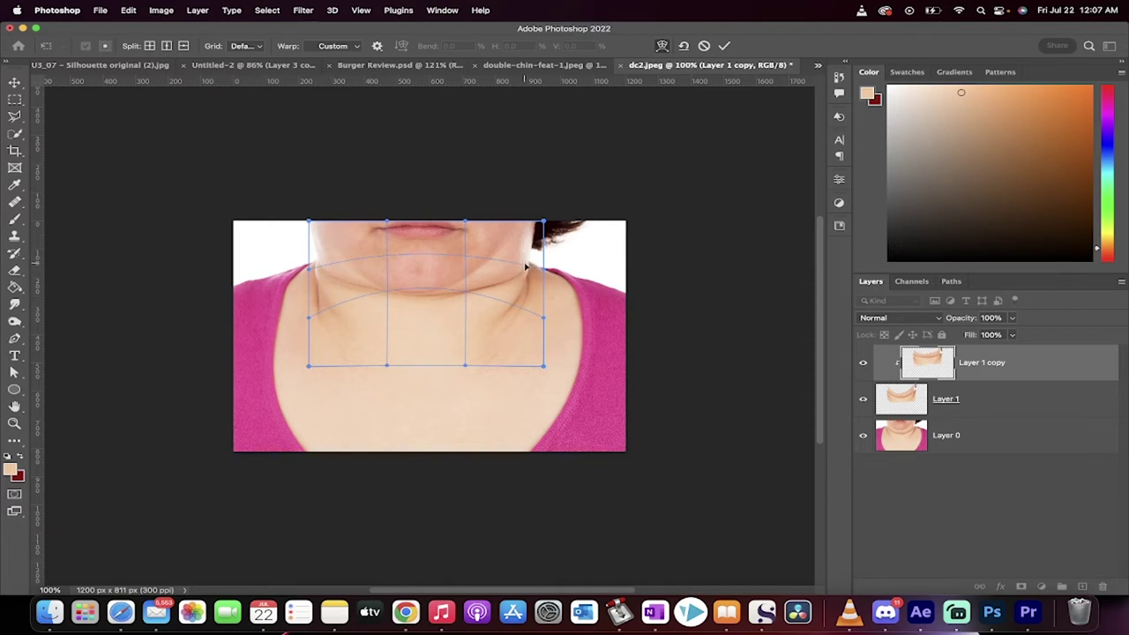
mouse_move(528, 268)
mouse_down()
mouse_move(522, 256)
mouse_move(494, 280)
mouse_move(506, 255)
mouse_up()
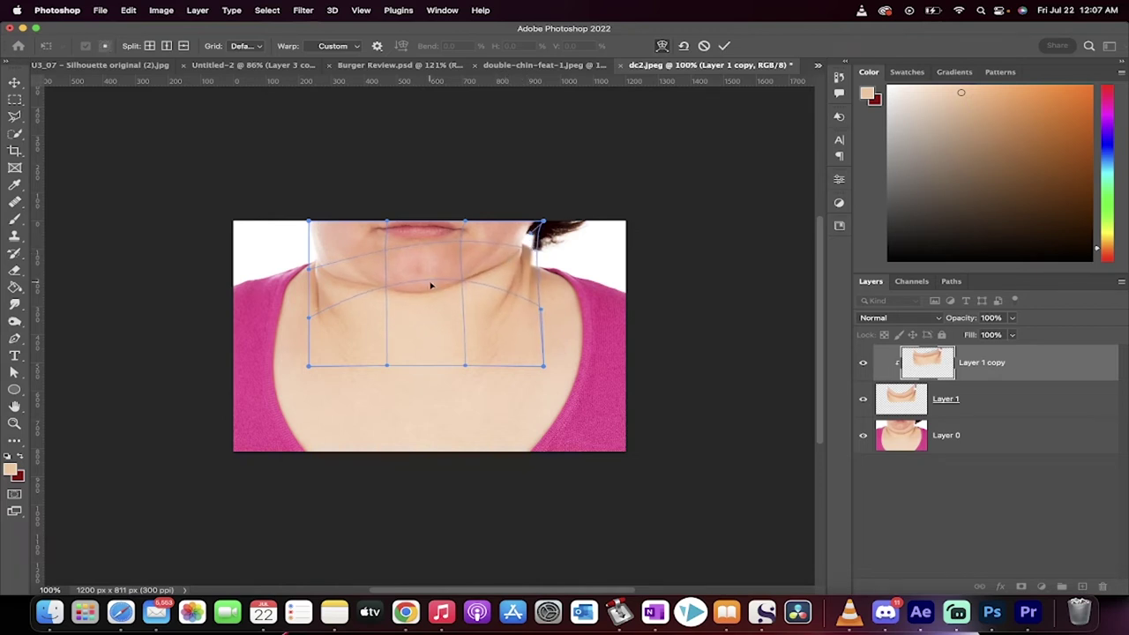
drag(432, 285, 429, 290)
drag(337, 283, 336, 278)
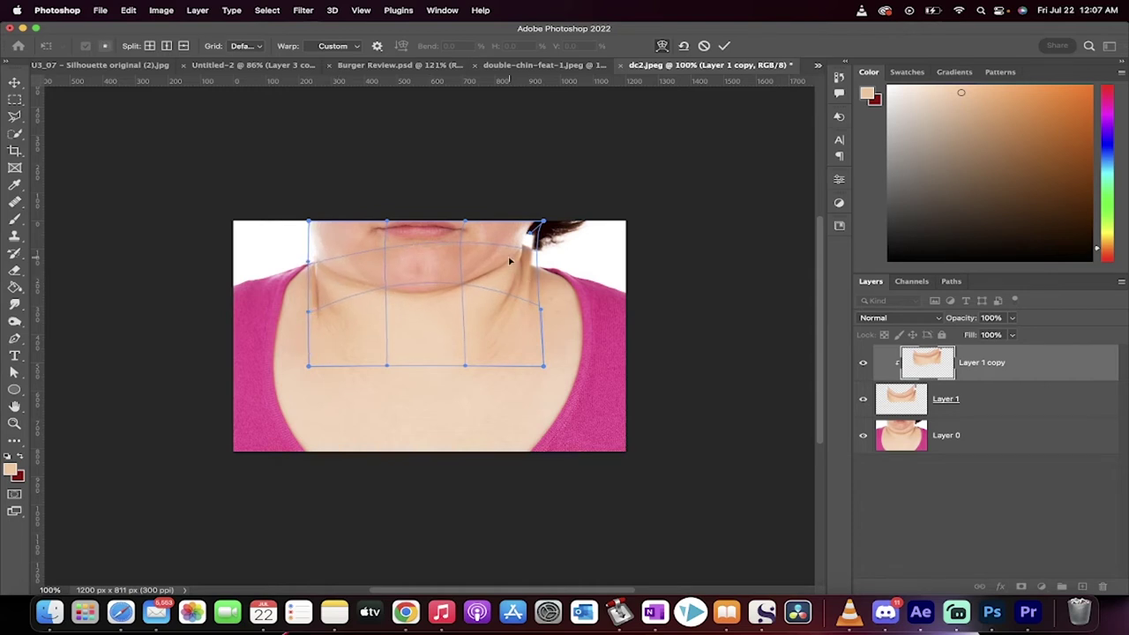
mouse_move(510, 261)
mouse_down()
mouse_move(519, 239)
mouse_move(517, 266)
mouse_up()
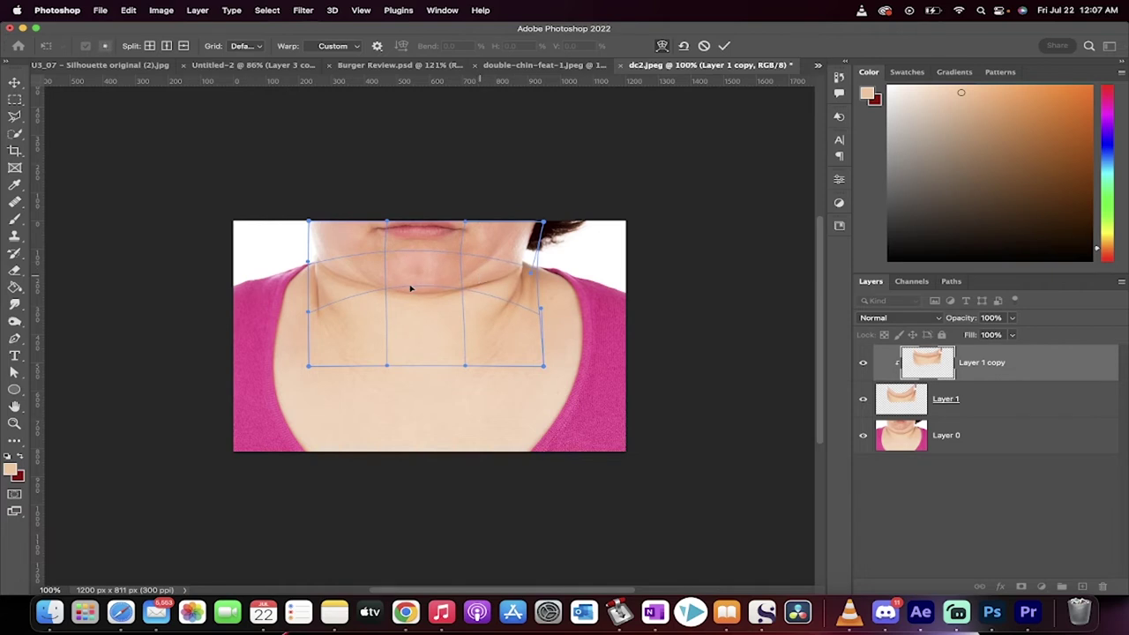
drag(348, 277, 348, 275)
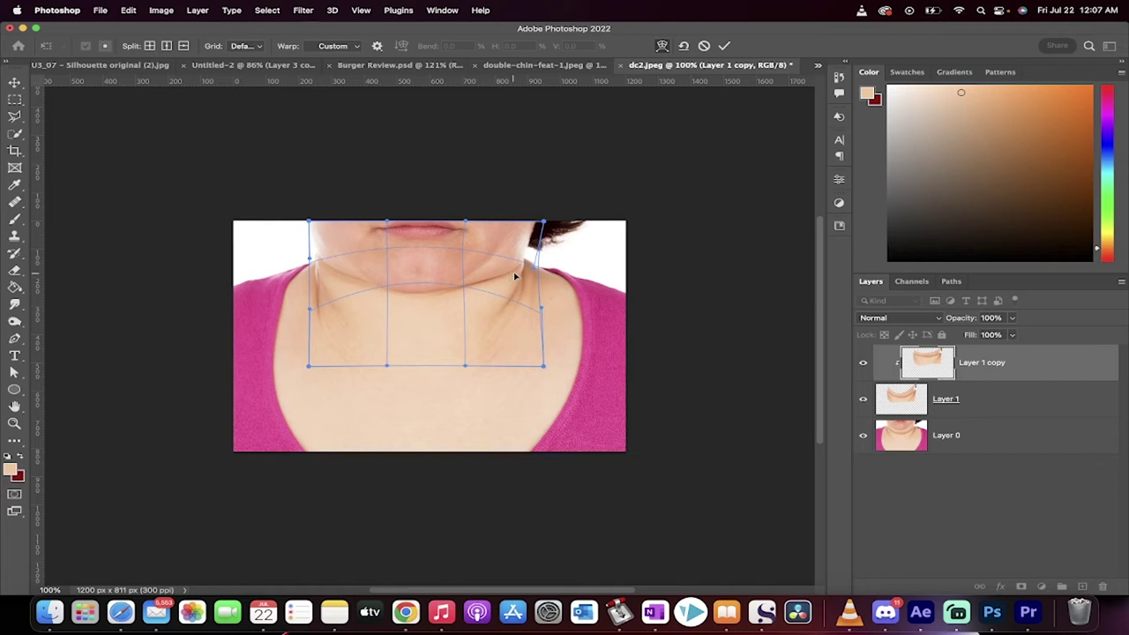
key(Return)
Step: Select Layer 1 copy and toggle it and Layer 1 off to compare the warp with the original
click(990, 478)
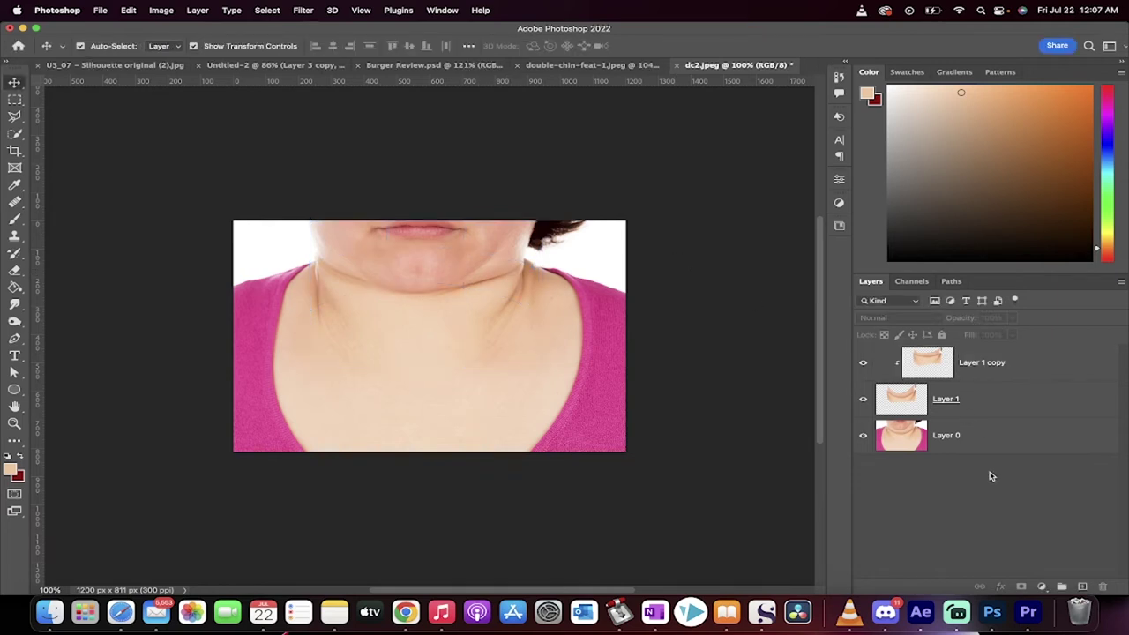
click(907, 372)
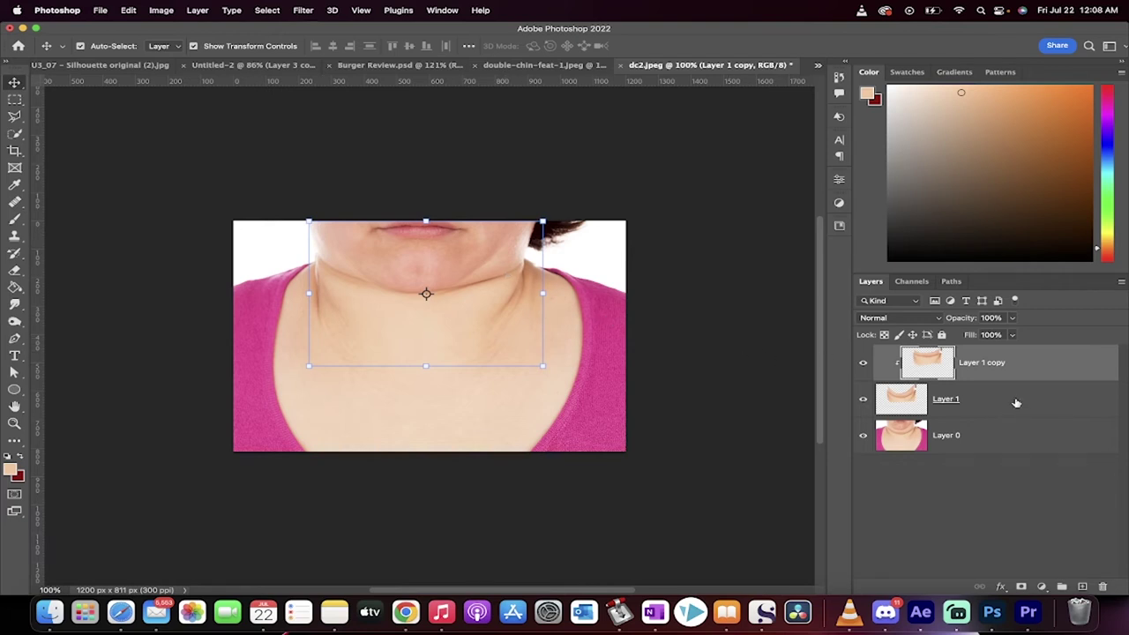
click(864, 363)
click(864, 398)
click(863, 363)
click(864, 365)
Step: Turn Layer 1 and Layer 1 copy back on and add an empty Layer 2 on top
click(865, 399)
click(864, 398)
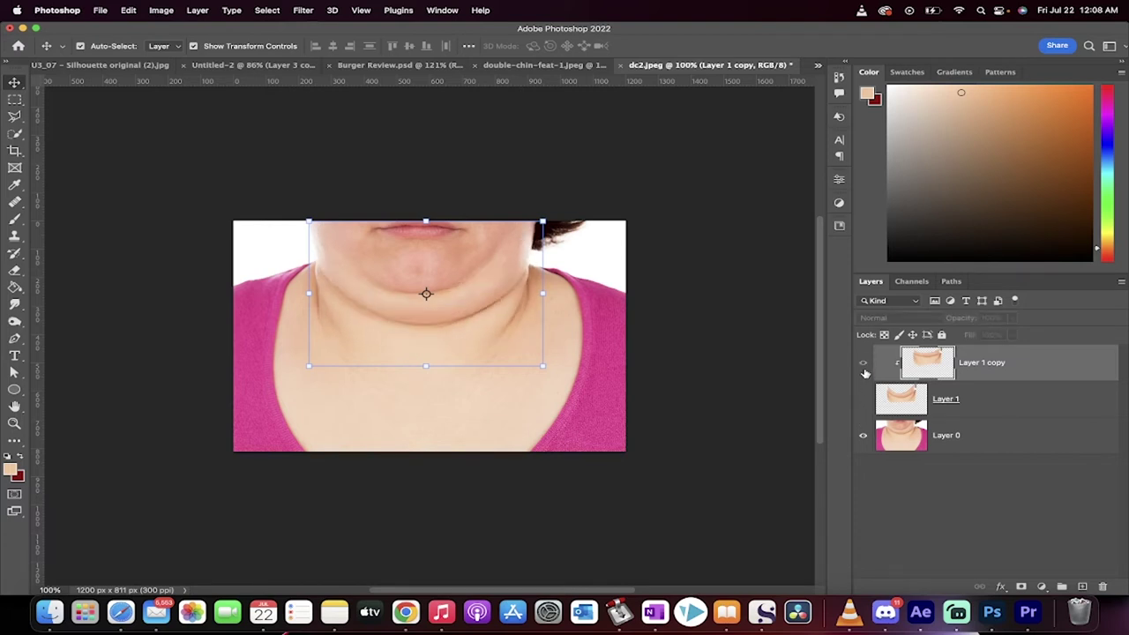
click(864, 399)
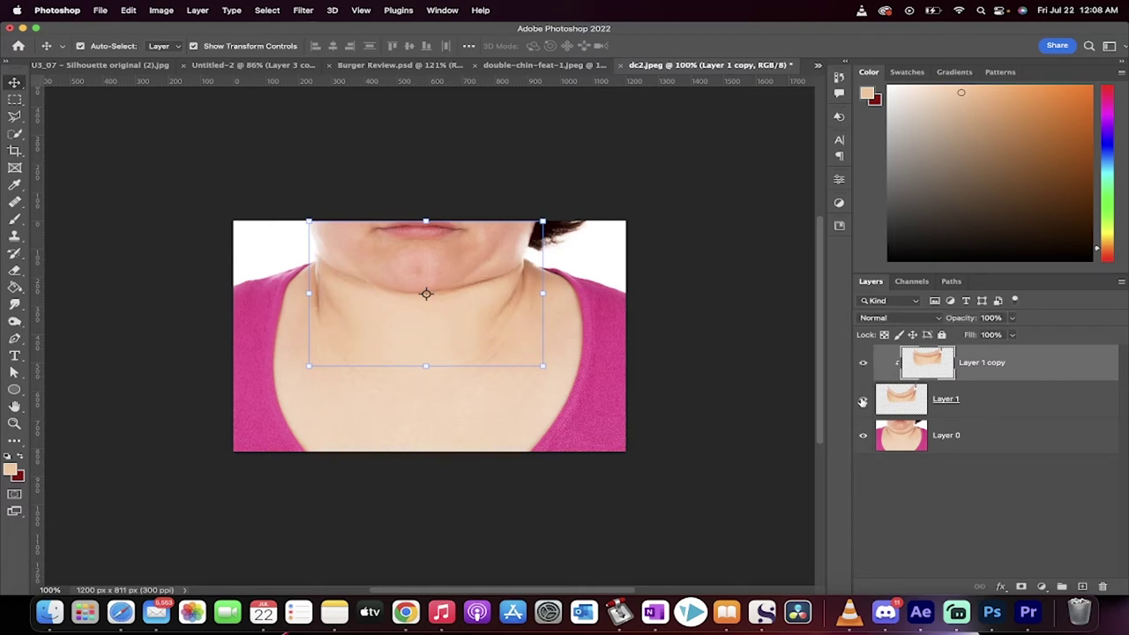
click(865, 363)
click(1081, 586)
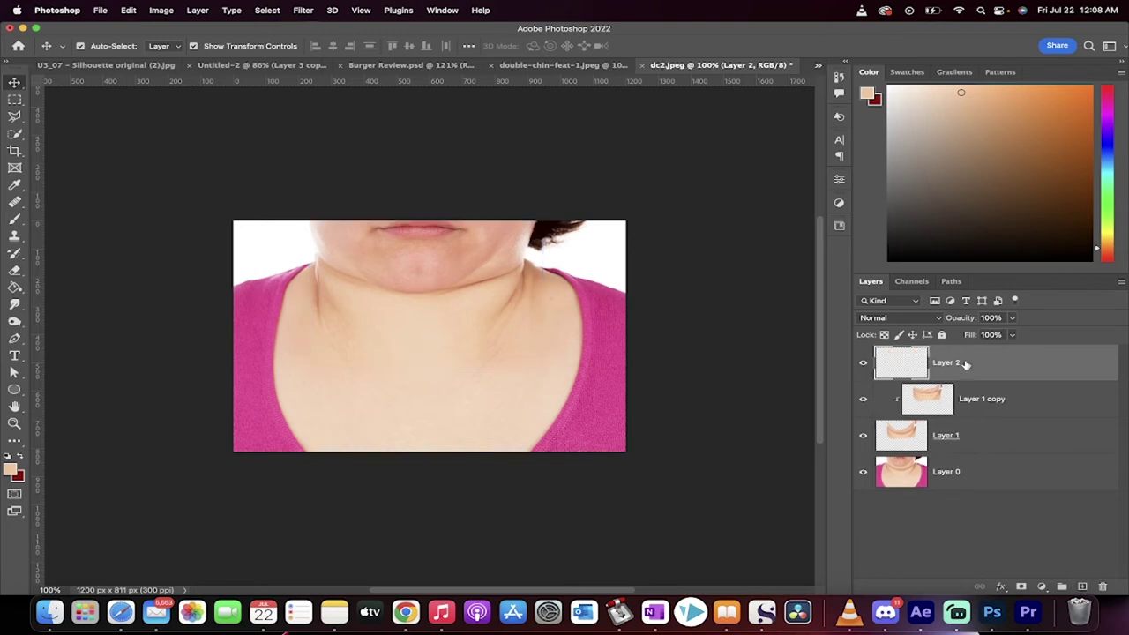
Step: Set up the Brush Tool with a soft round preset, enlarged to about 49 px, at 10% flow
click(18, 221)
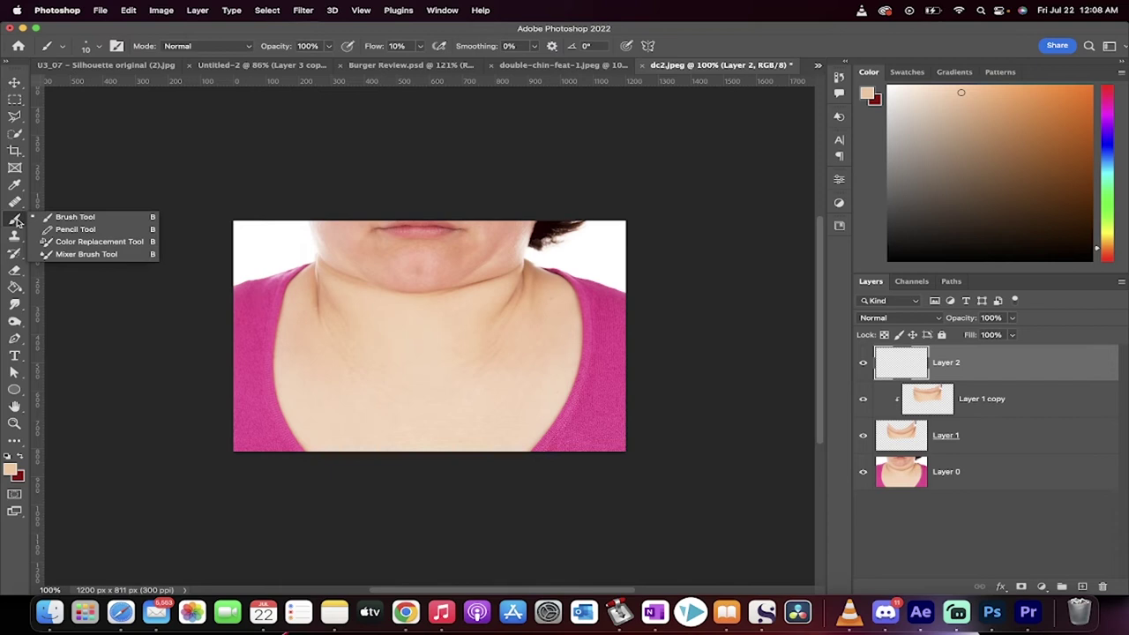
click(72, 221)
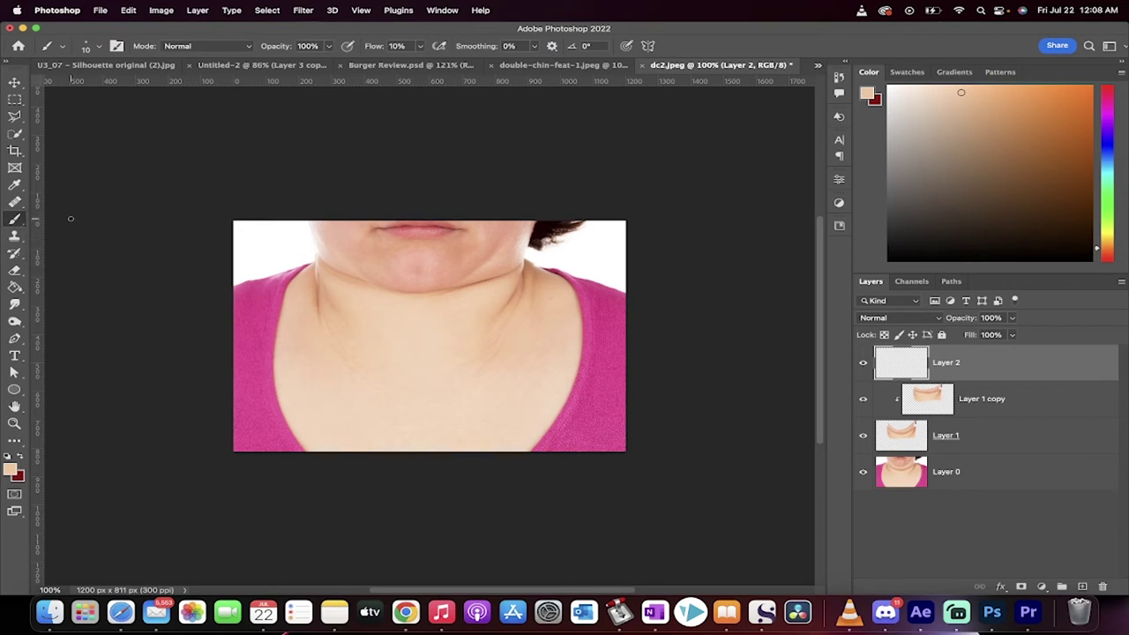
click(102, 48)
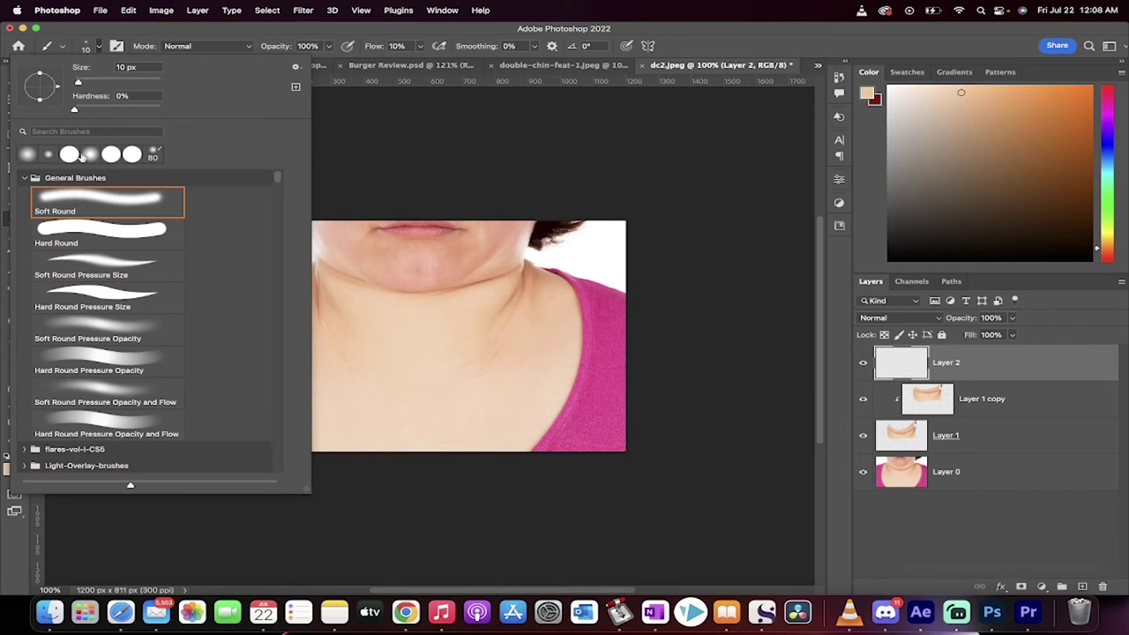
drag(79, 82, 90, 82)
drag(95, 83, 94, 83)
click(107, 40)
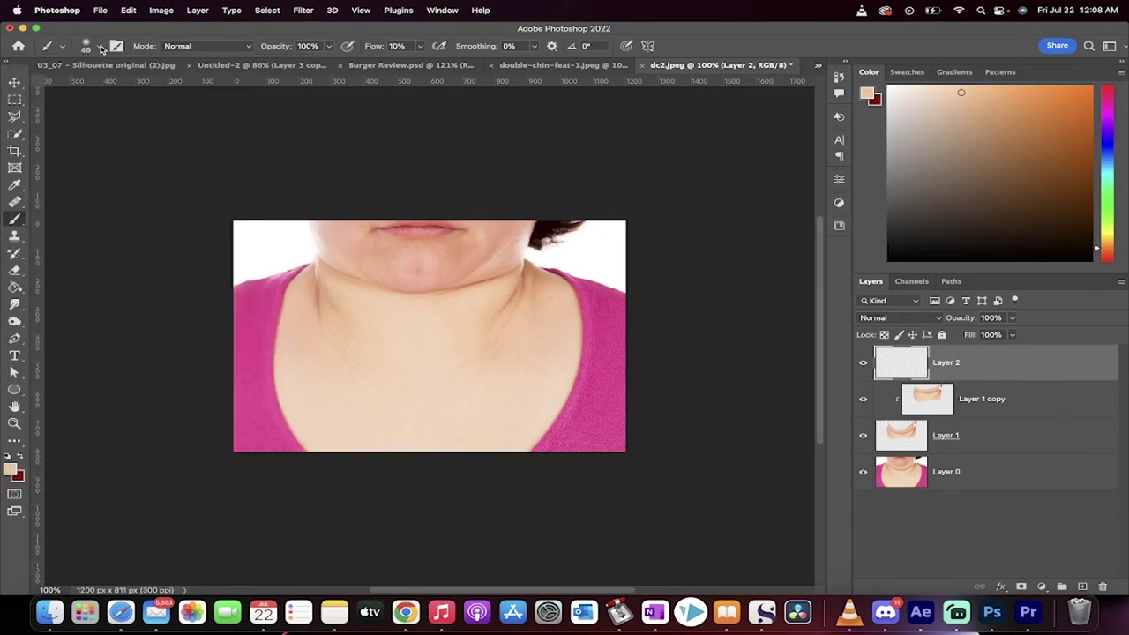
click(396, 46)
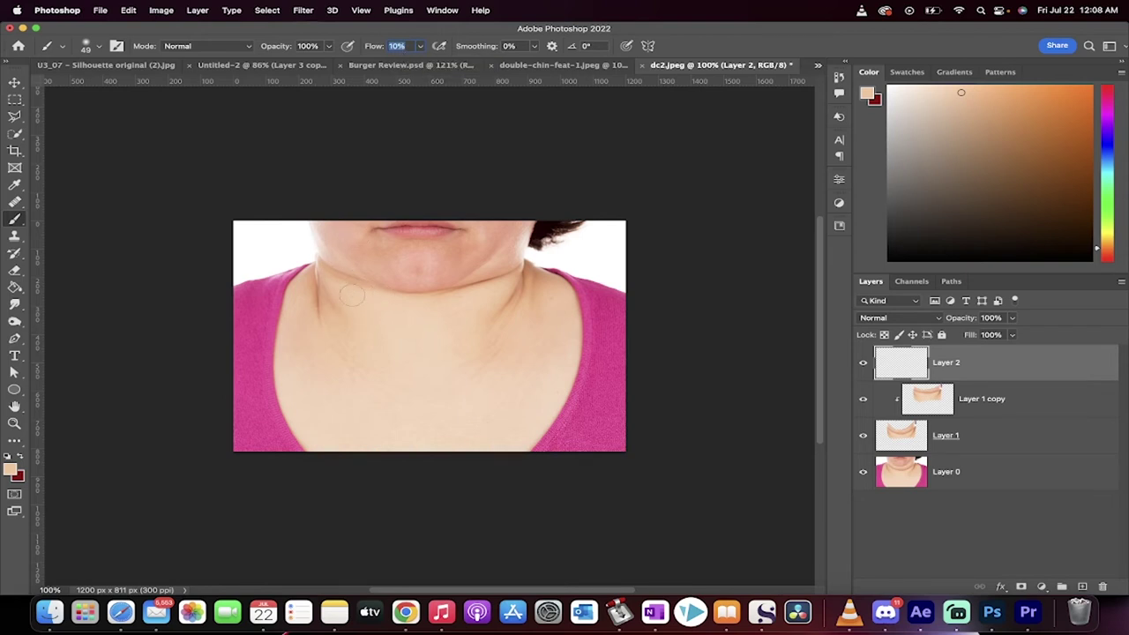
Step: Sample the neck's skin colour and paint a soft stroke over the chin shadow on Layer 2
click(16, 224)
click(88, 217)
alt+click(495, 290)
alt+click(502, 282)
alt+click(486, 291)
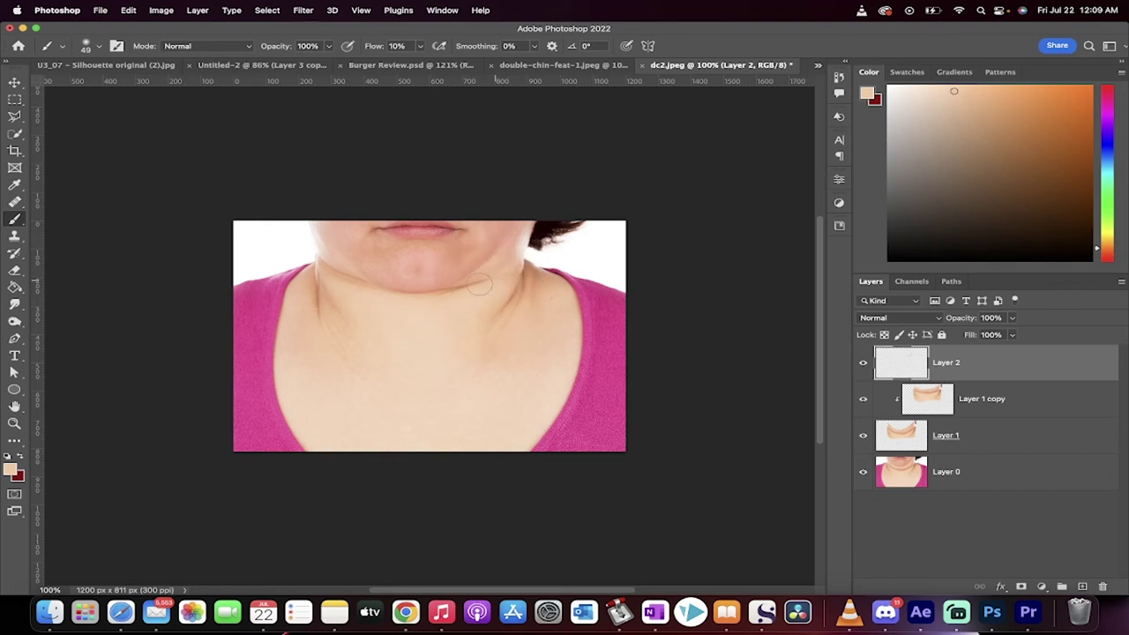
alt+click(509, 259)
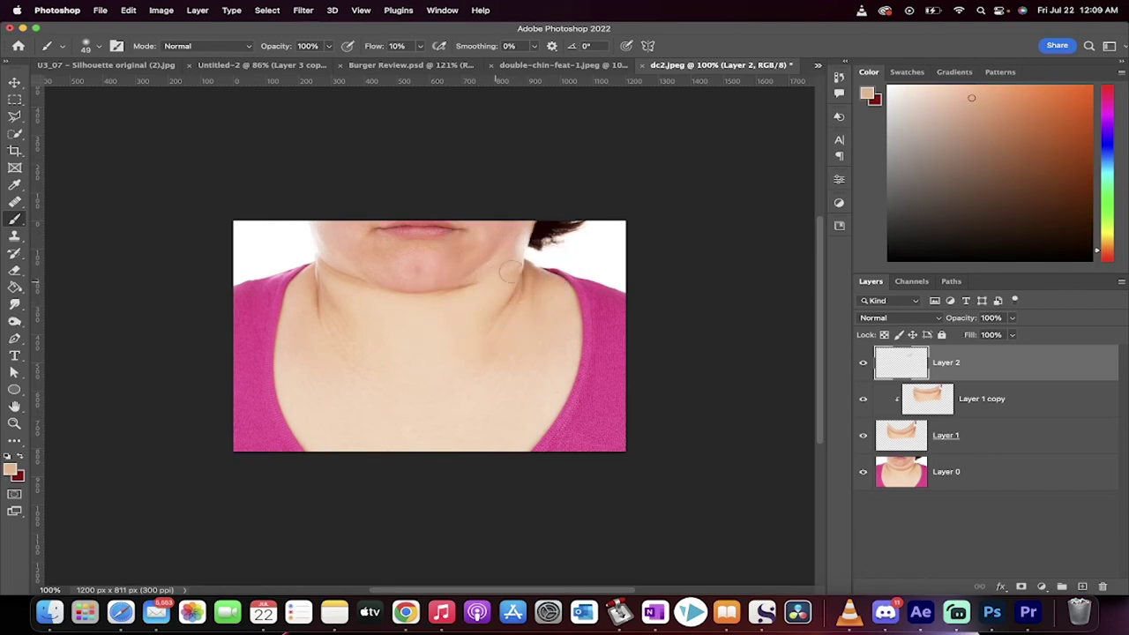
drag(498, 279, 475, 291)
Step: Resample skin tones across the neck and shrink the brush to 10 px
alt+click(462, 293)
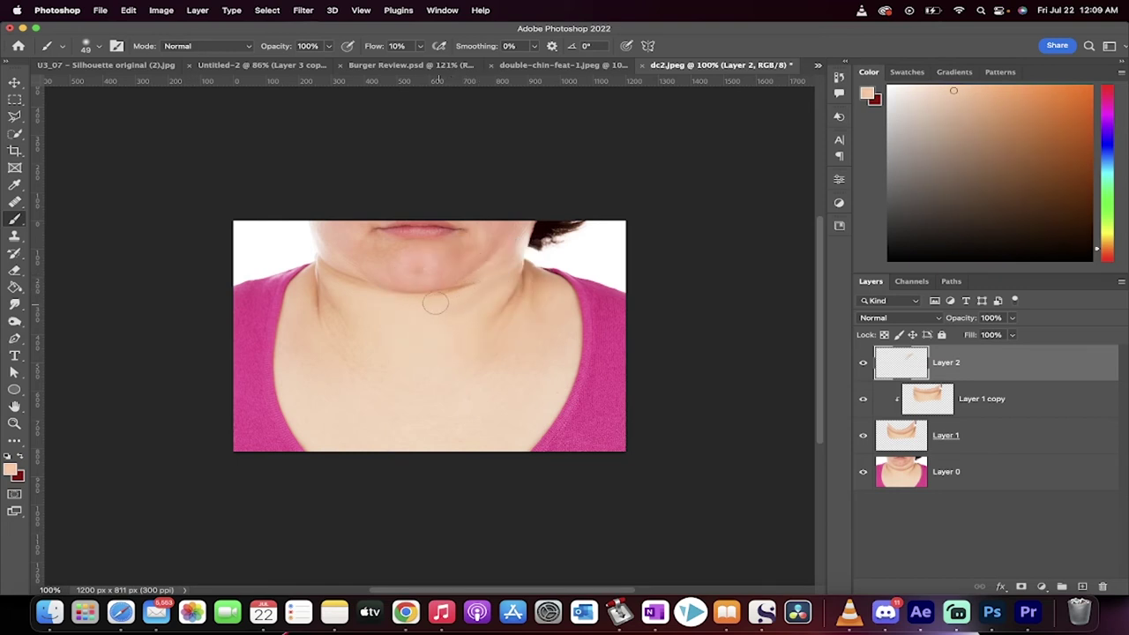
alt+click(477, 285)
alt+click(367, 324)
alt+click(379, 317)
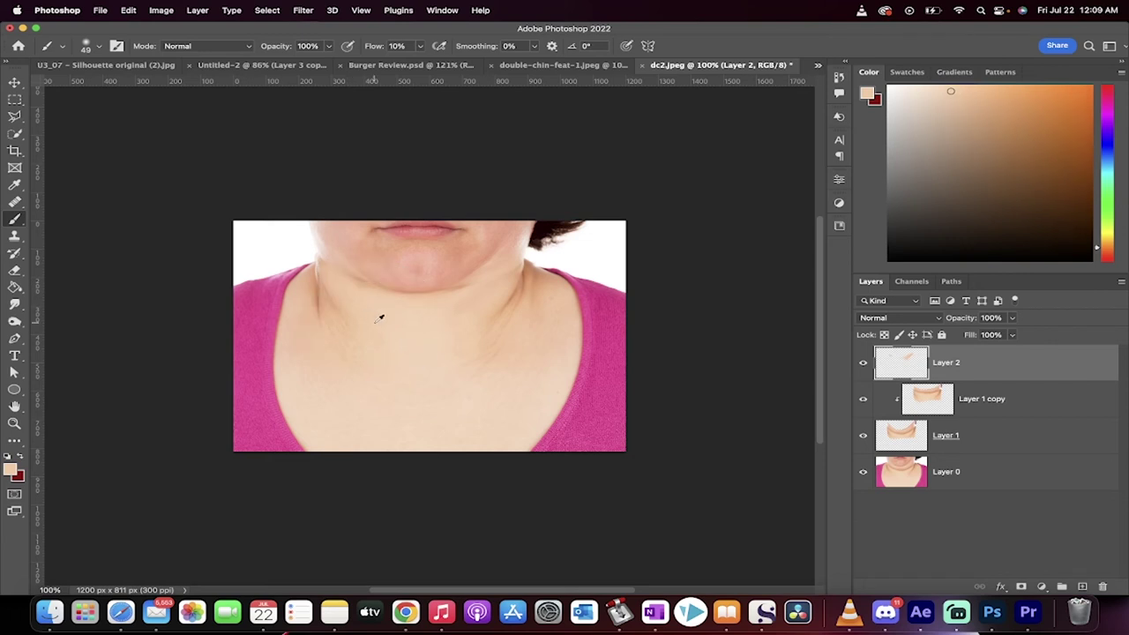
alt+click(339, 273)
alt+click(380, 304)
key(bracketleft)
key(bracketleft)
key(bracketleft)
key(bracketleft)
key(bracketleft)
key(bracketleft)
key(bracketleft)
key(bracketleft)
Step: Sample darker and lighter skin tones, enlarge the brush to 50 px, and hide the edit layers to compare
alt+click(472, 265)
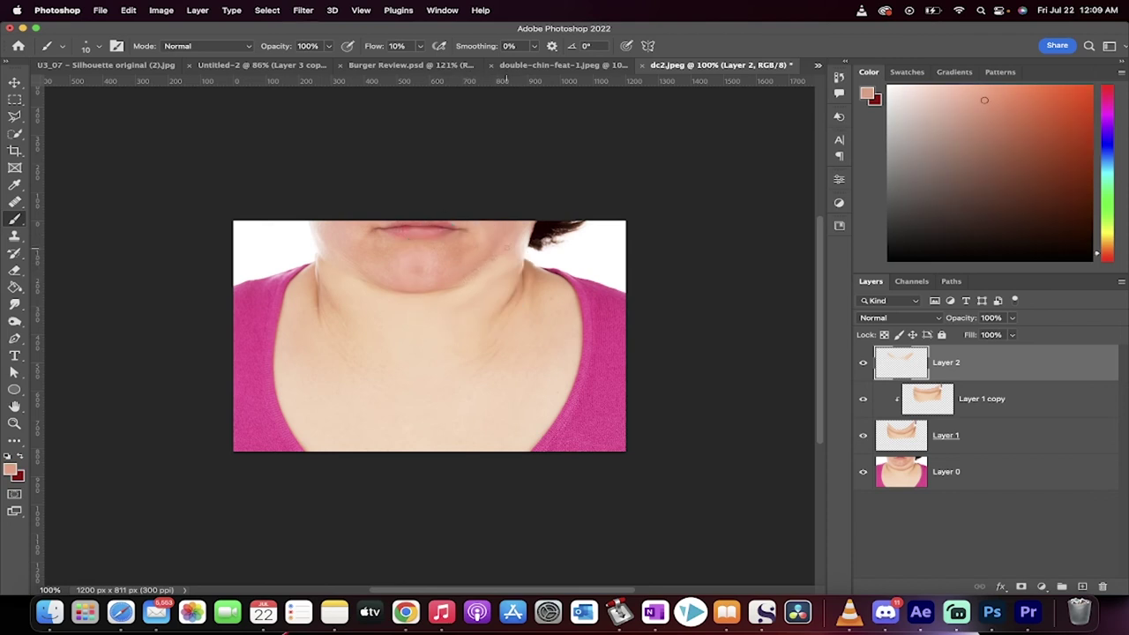
alt+click(337, 258)
alt+click(371, 262)
alt+click(457, 274)
key(bracketright)
key(bracketright)
key(bracketright)
key(bracketright)
mouse_move(863, 362)
mouse_down()
mouse_move(859, 437)
mouse_move(866, 368)
mouse_up()
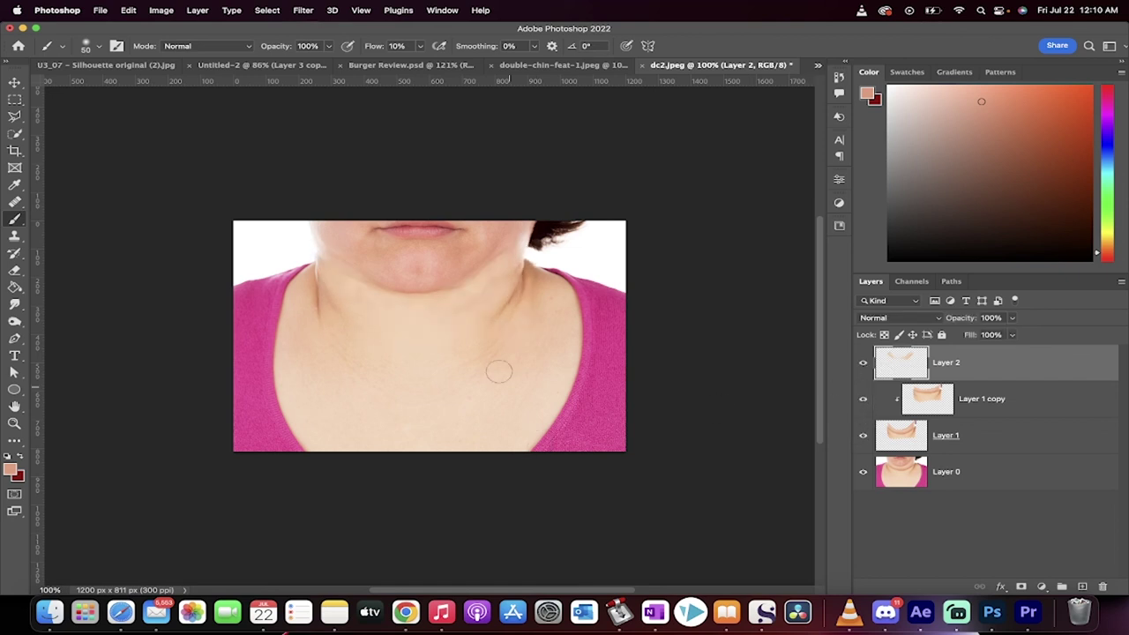